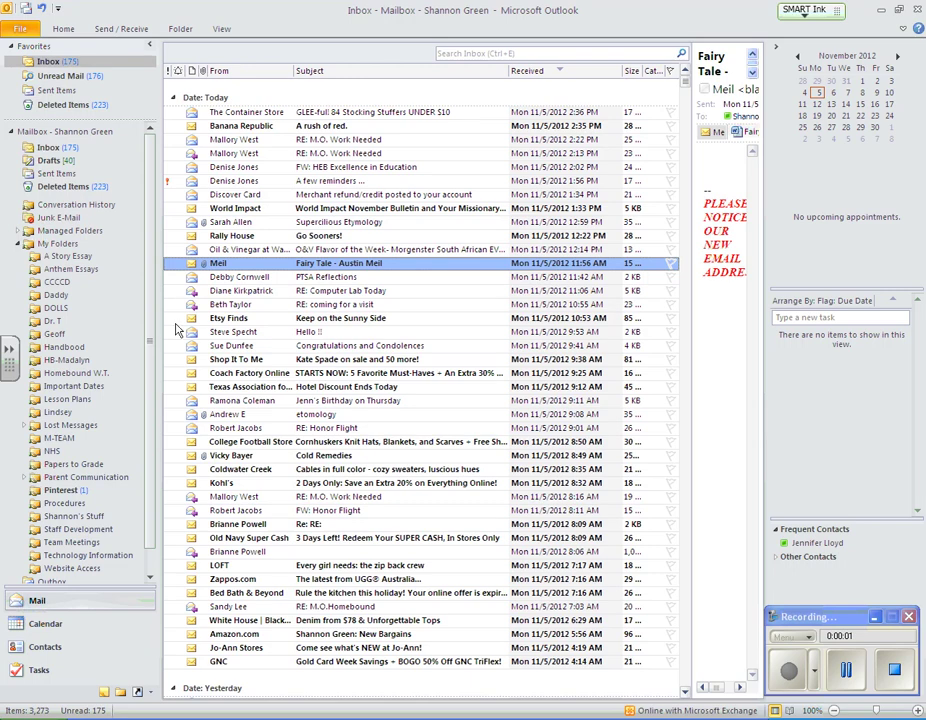
Step: Open the Fairy Tale.docx attachment of the selected Fairy Tale e-mail in Word and enable editing
double_click(243, 265)
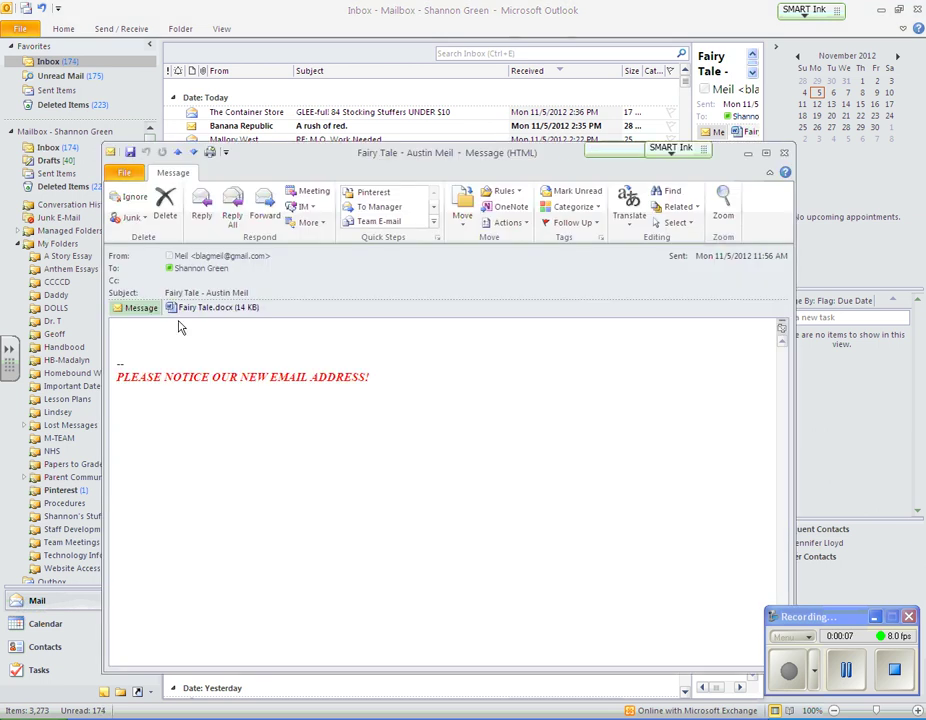
double_click(197, 308)
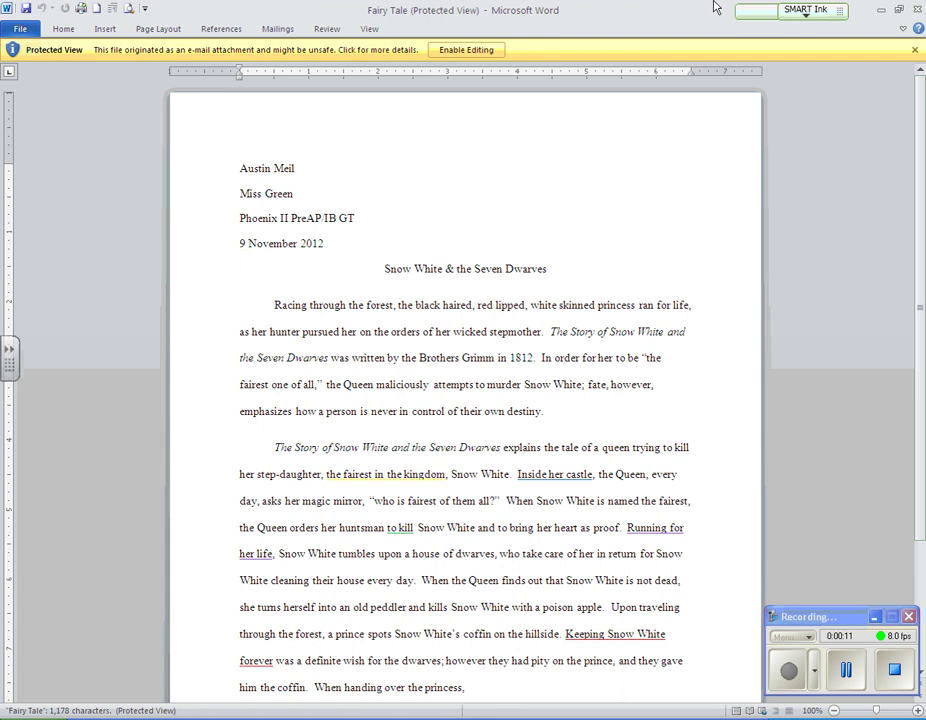
left_click(451, 53)
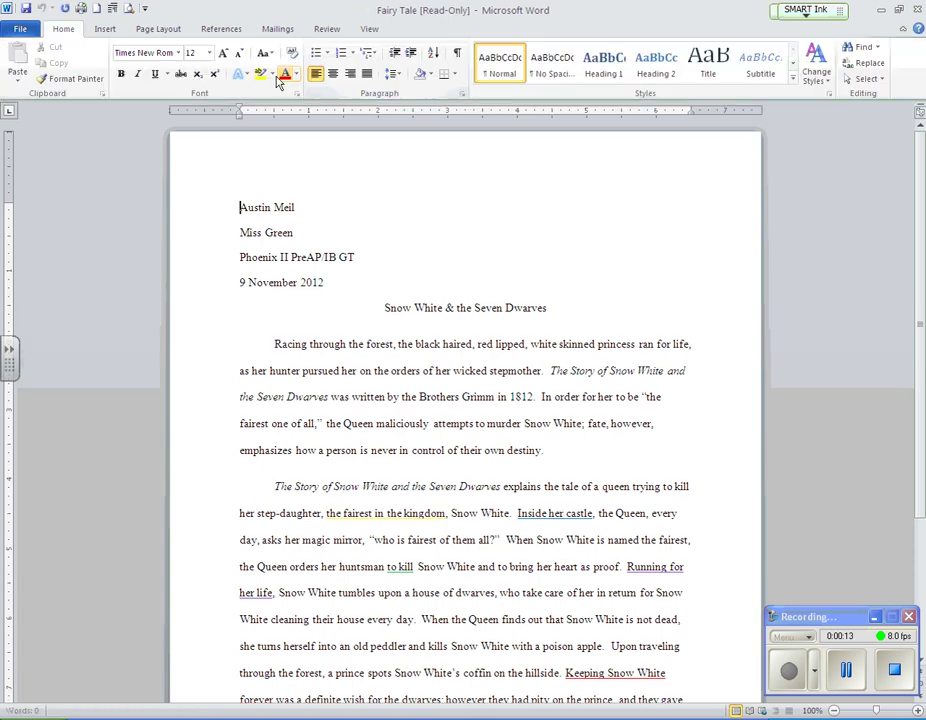
Step: Turn on Track Changes for the document
left_click(274, 31)
left_click(318, 29)
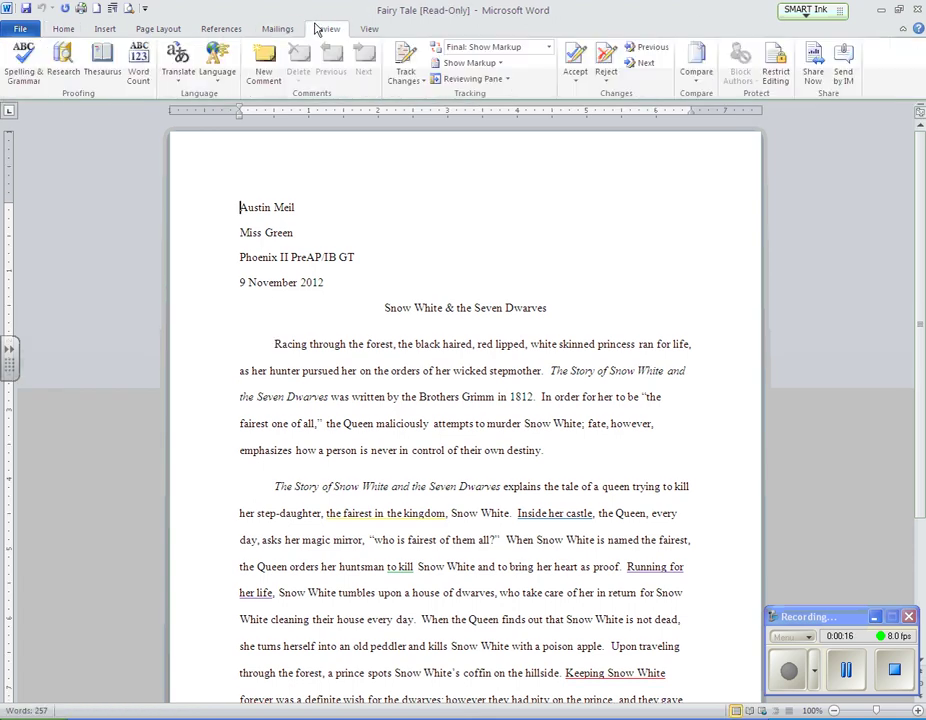
left_click(410, 80)
left_click(425, 96)
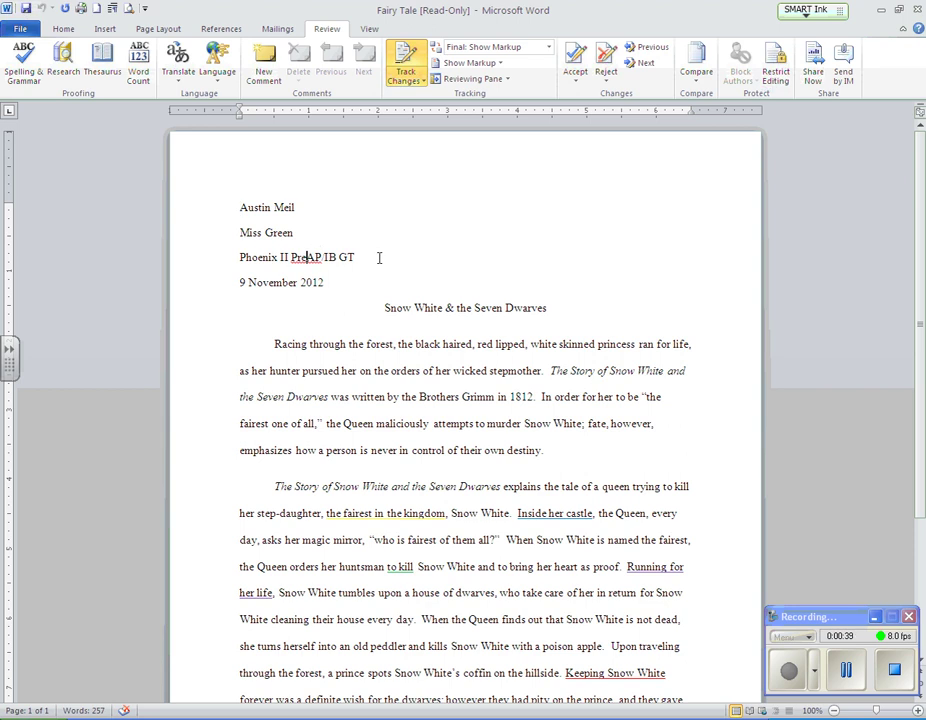
Step: Correct the class line by hyphenating "Pre-AP", adding a slash after "IB" and appending "-3rd Period" after "GT"
left_click(308, 257)
type("-")
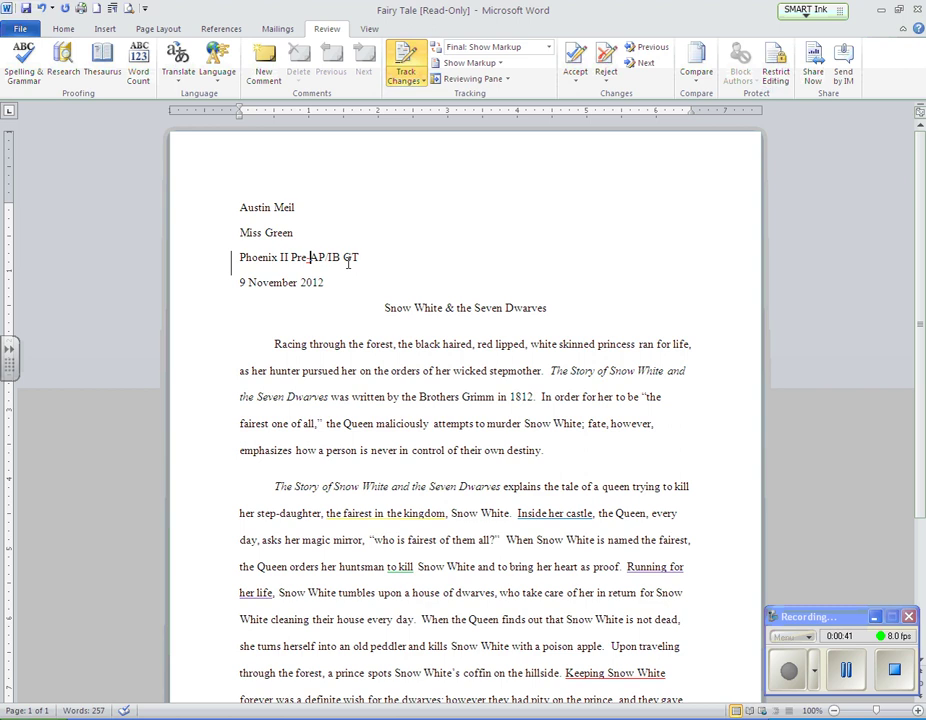
left_click(343, 257)
type(",")
left_click(364, 257)
type("-3rd Period")
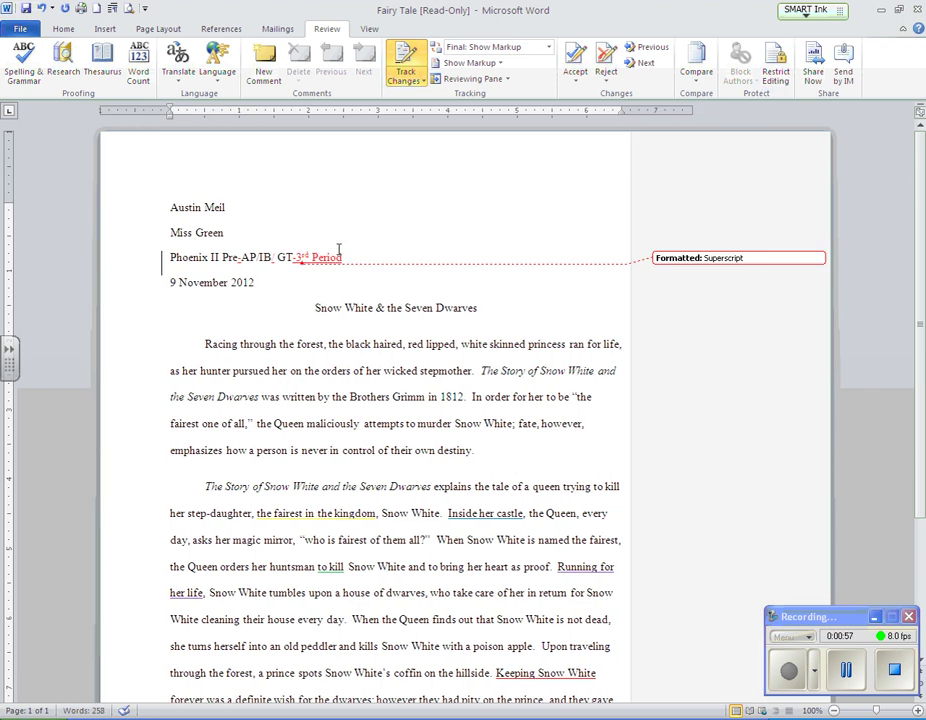
Step: Open the page header for editing and enter the student's last name aligned right
double_click(581, 159)
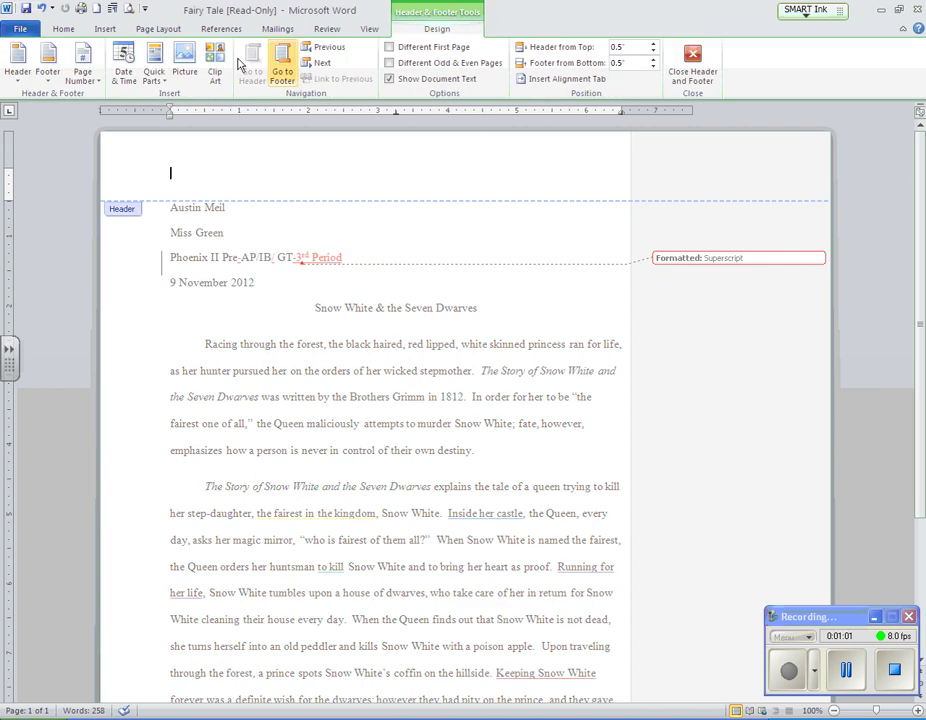
left_click(63, 28)
left_click(350, 75)
type("Mei")
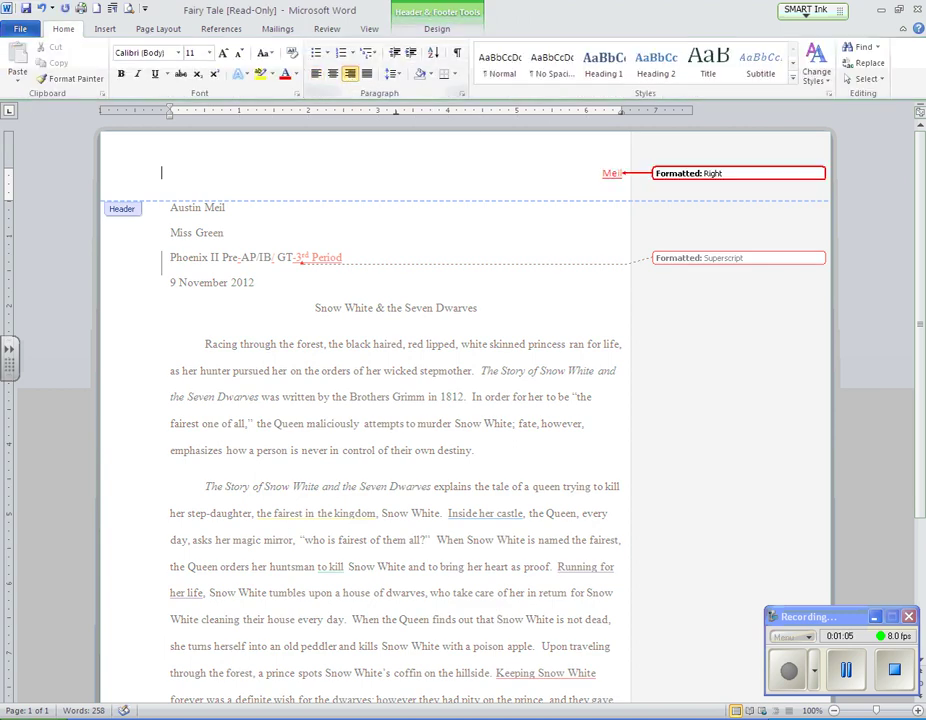
type("l")
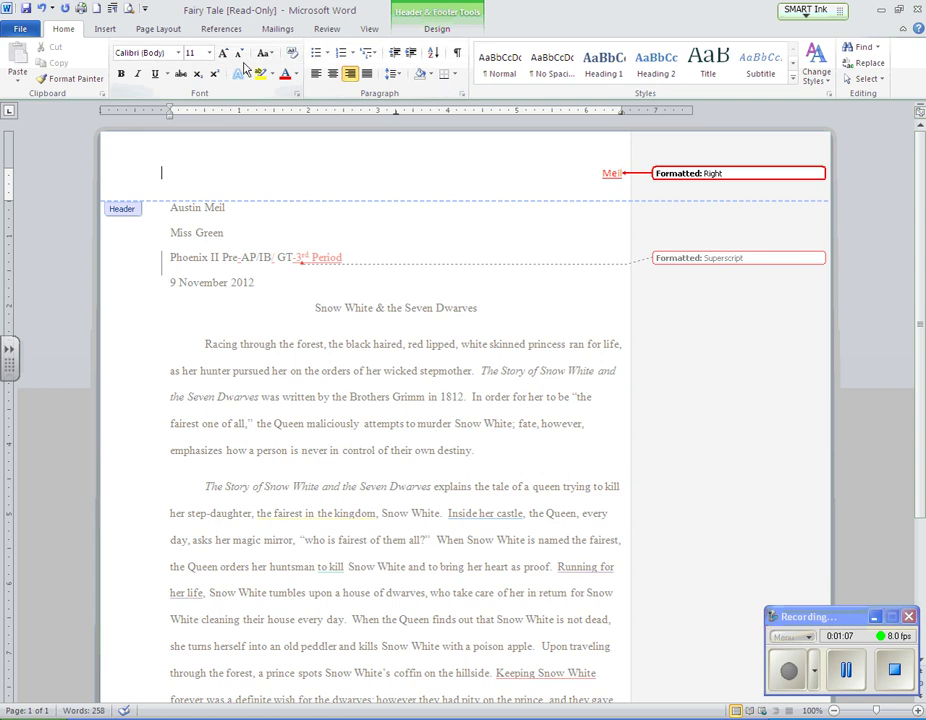
Step: Insert a Plain Number page number at the current position, after the last name in the header
left_click(104, 28)
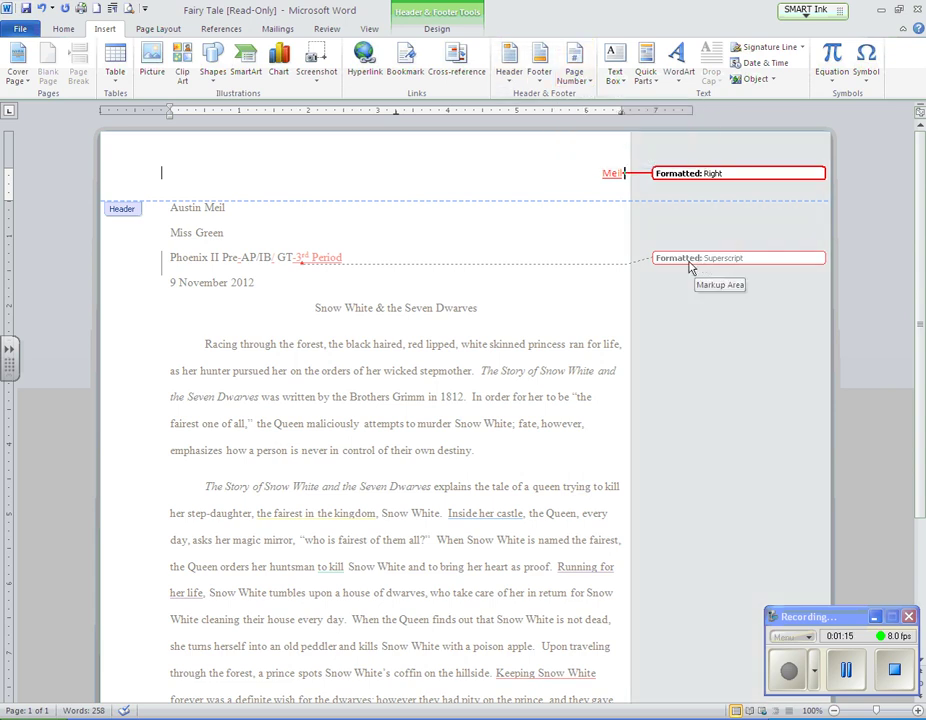
left_click(574, 70)
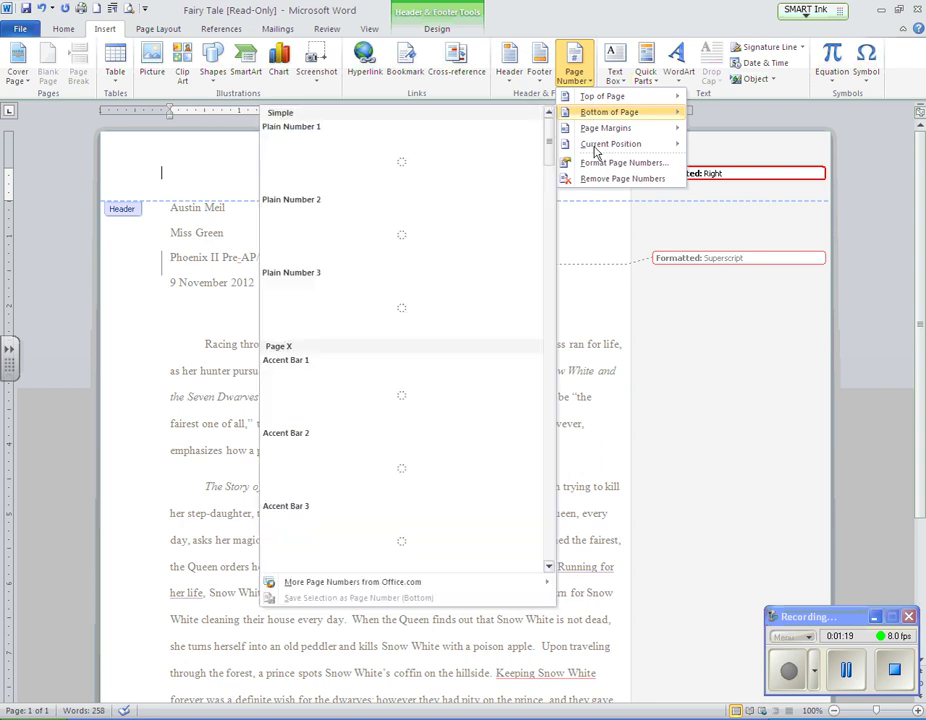
mouse_move(595, 149)
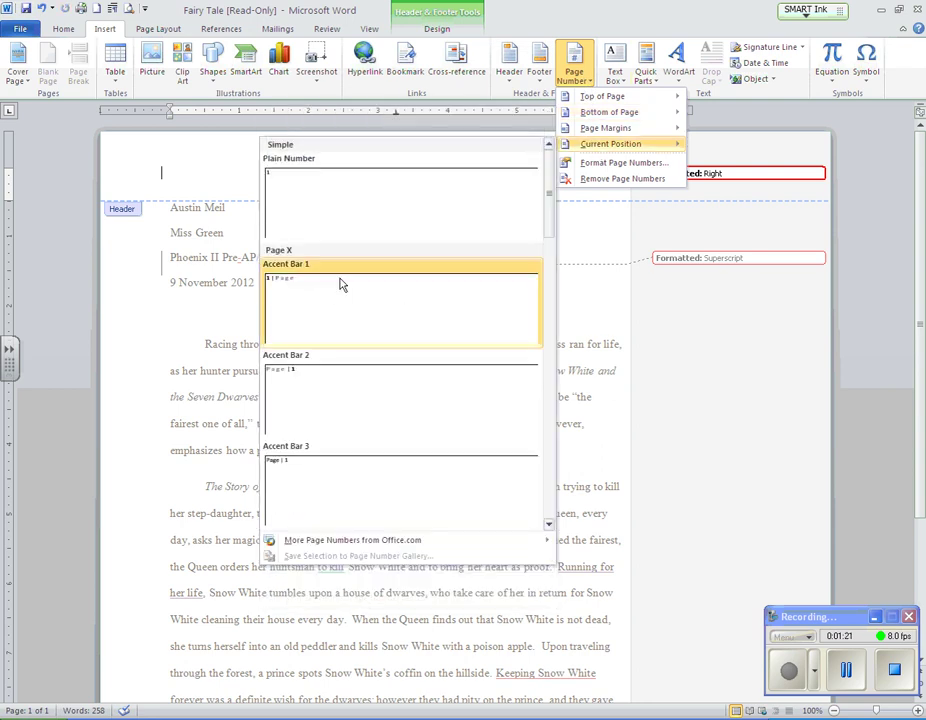
left_click(384, 223)
Step: Set the font of the header's last name and page number to Times New Roman
left_click_drag(596, 173, 624, 173)
left_click(62, 29)
left_click(145, 53)
type("Times New Rom")
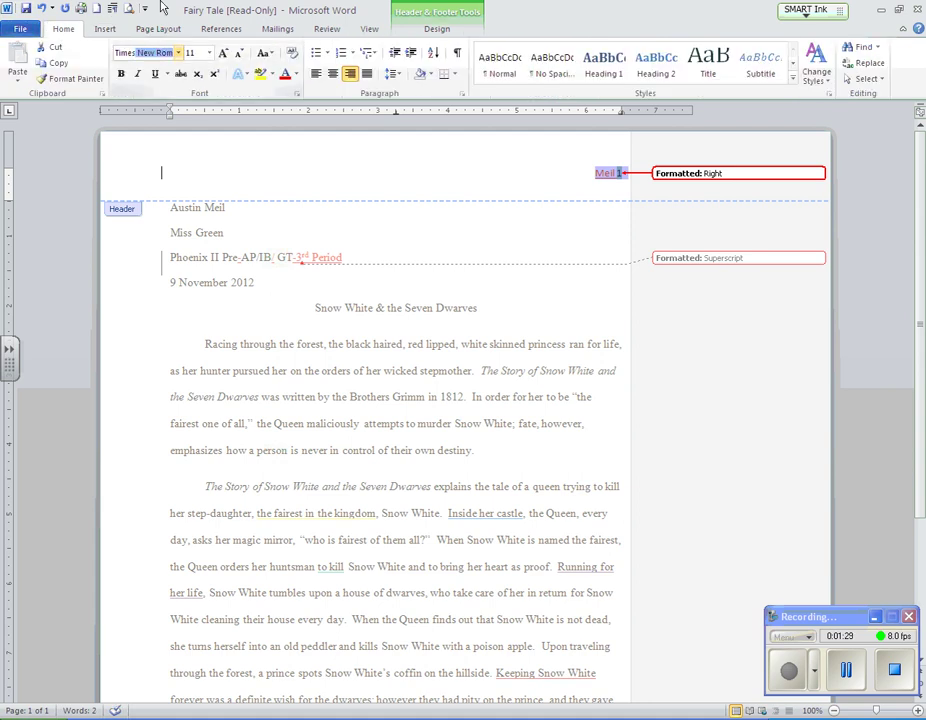
key("Return")
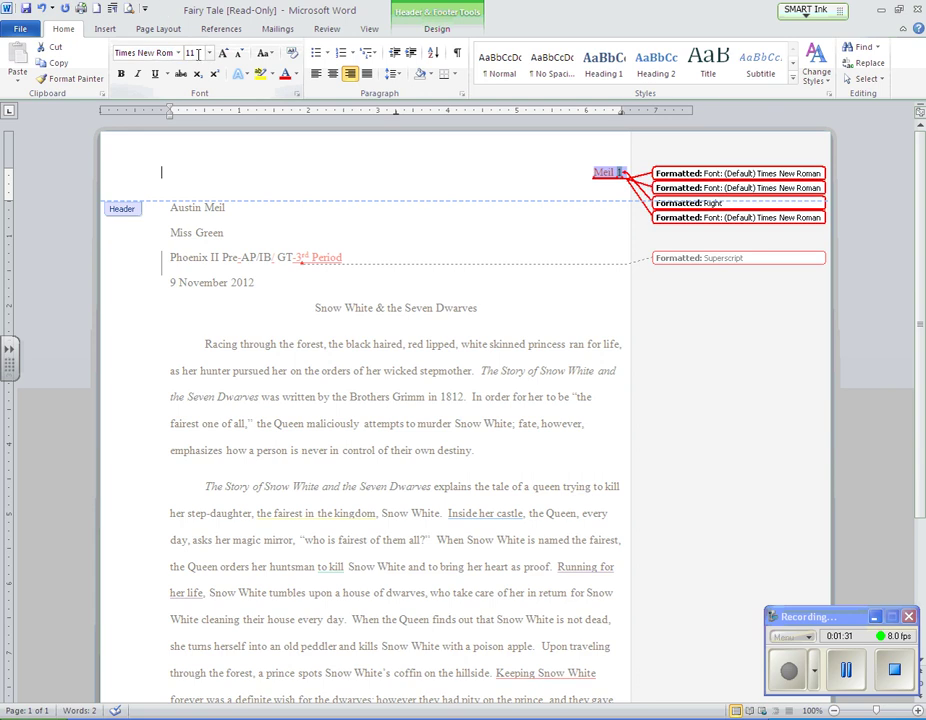
key("Delete")
key("ctrl+e")
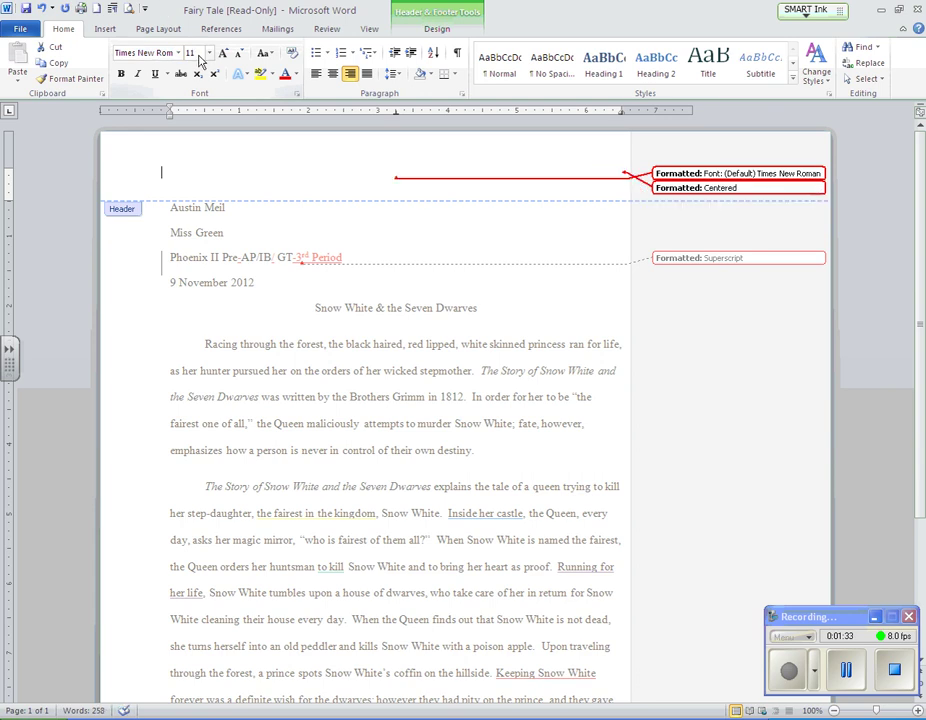
key("ctrl+r")
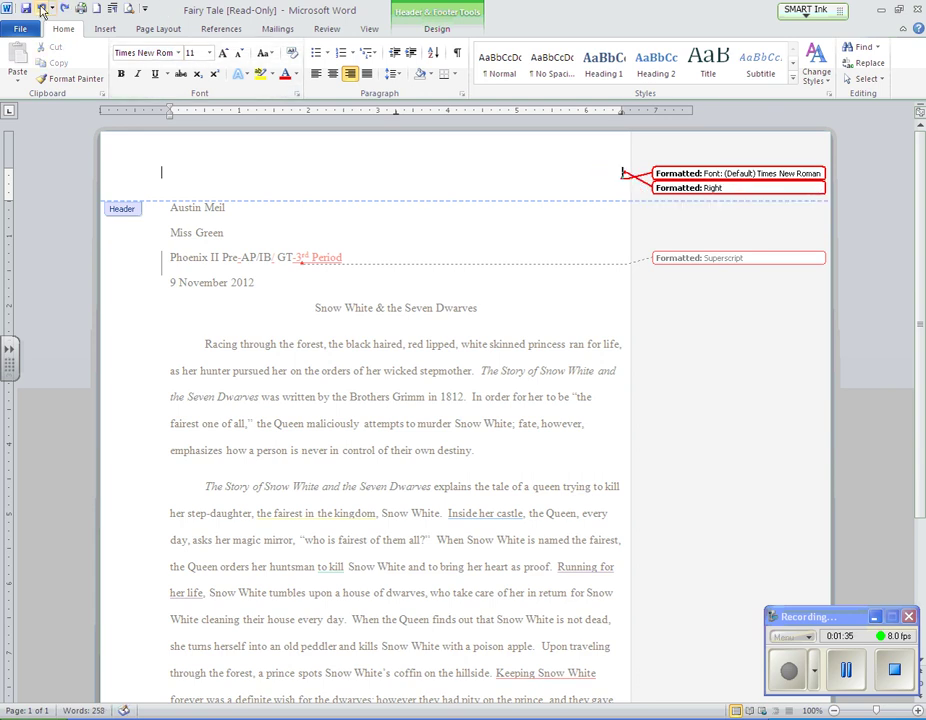
key("ctrl+shift+period")
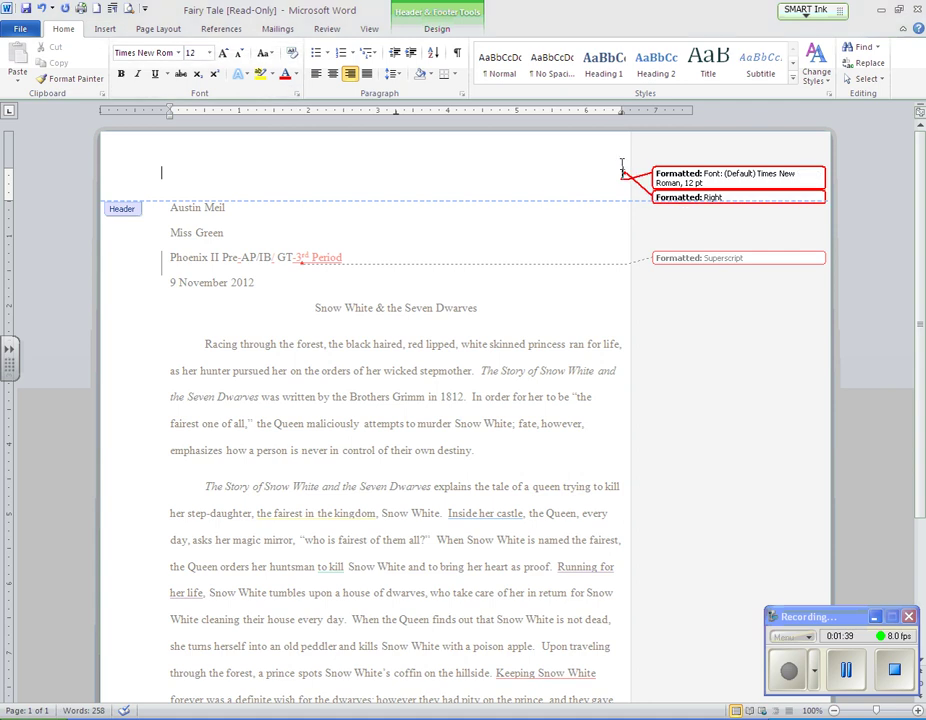
left_click(41, 9)
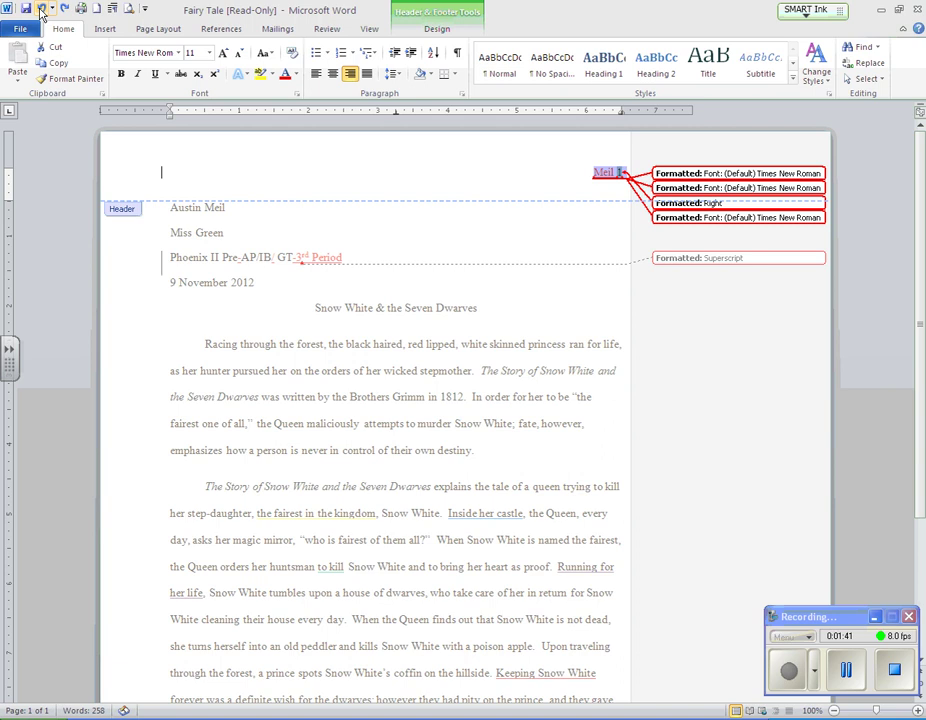
Step: Set the header text's font size to 12 and return to the document body
left_click(193, 52)
type("12")
key("Return")
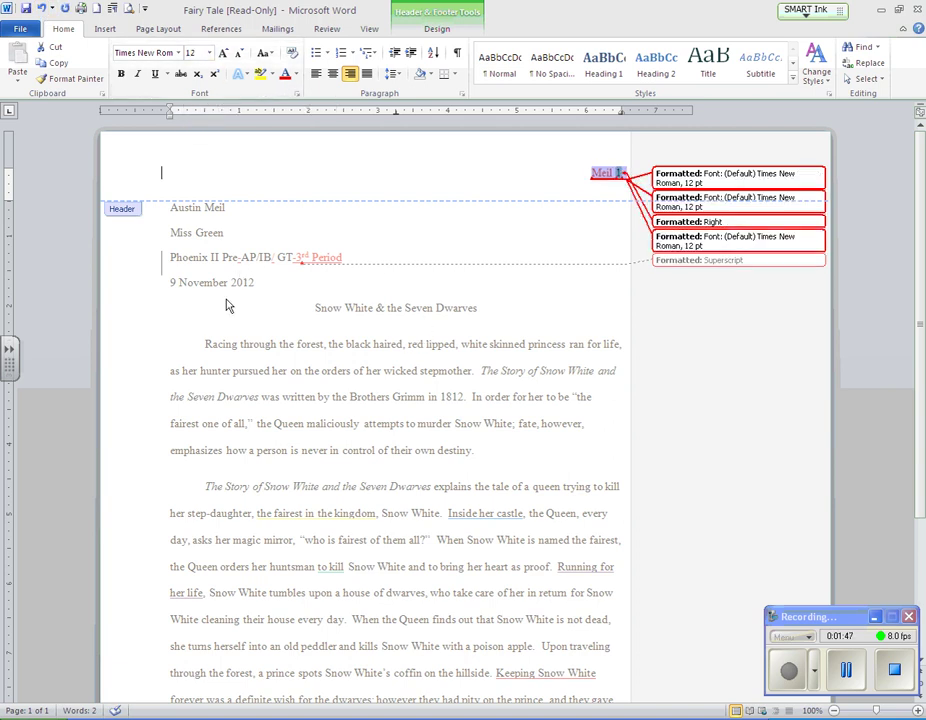
double_click(232, 302)
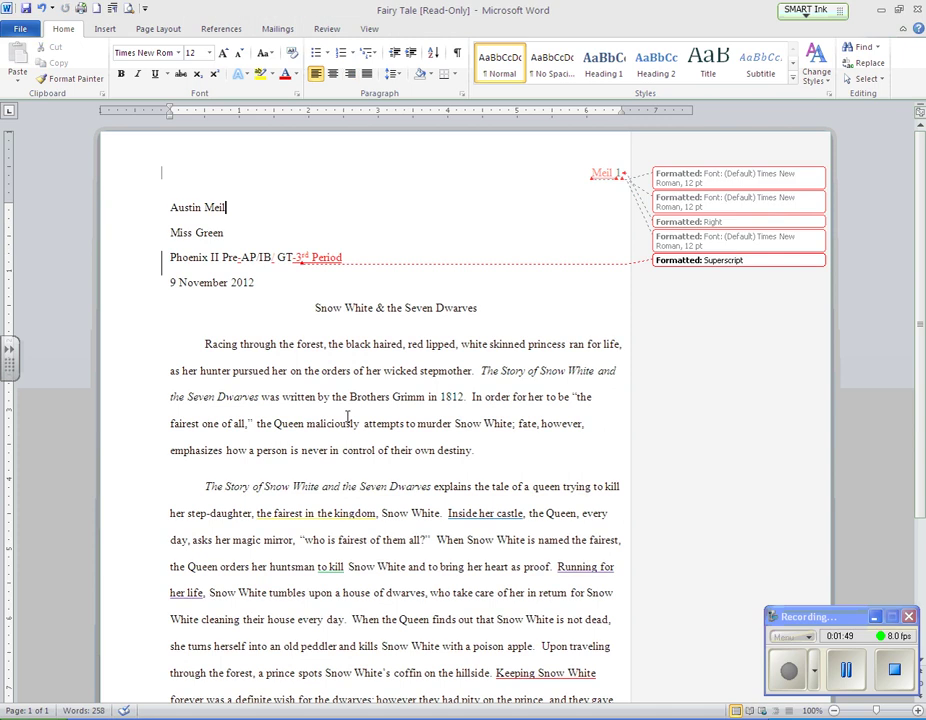
Step: Apply "Don't add space between paragraphs of the same style" to the entire document body
scroll(347, 371, "down", 1)
left_click_drag(313, 273, 550, 267)
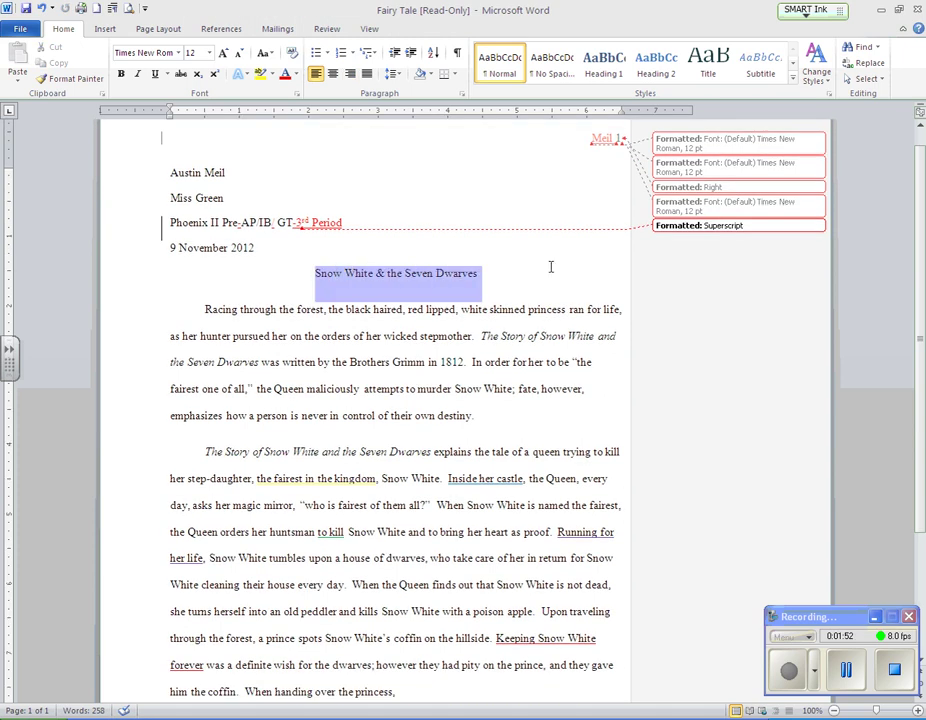
left_click(463, 311)
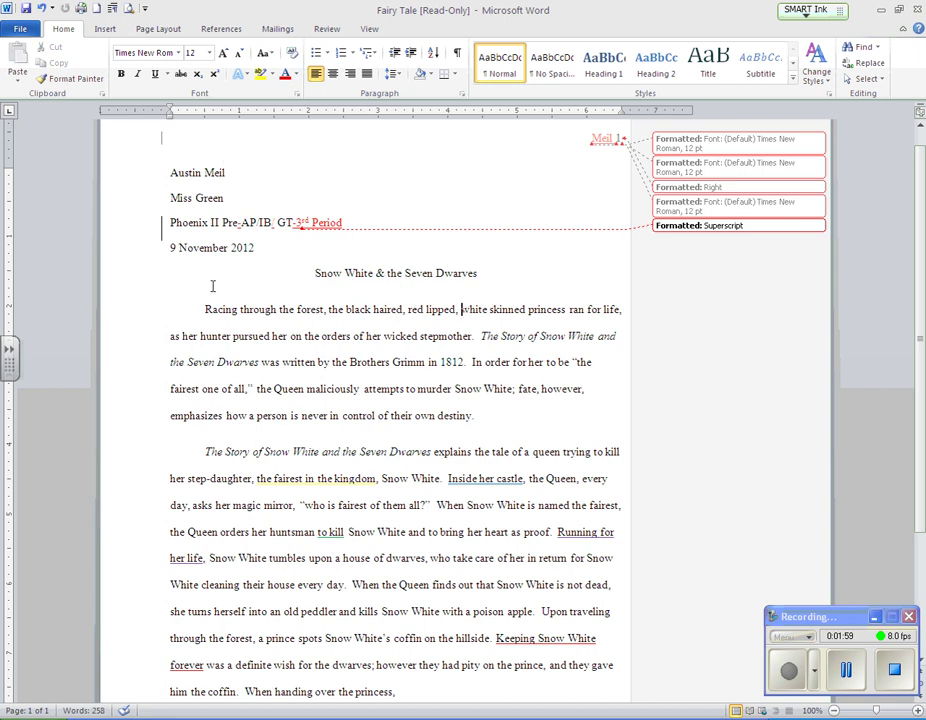
key("ctrl+a")
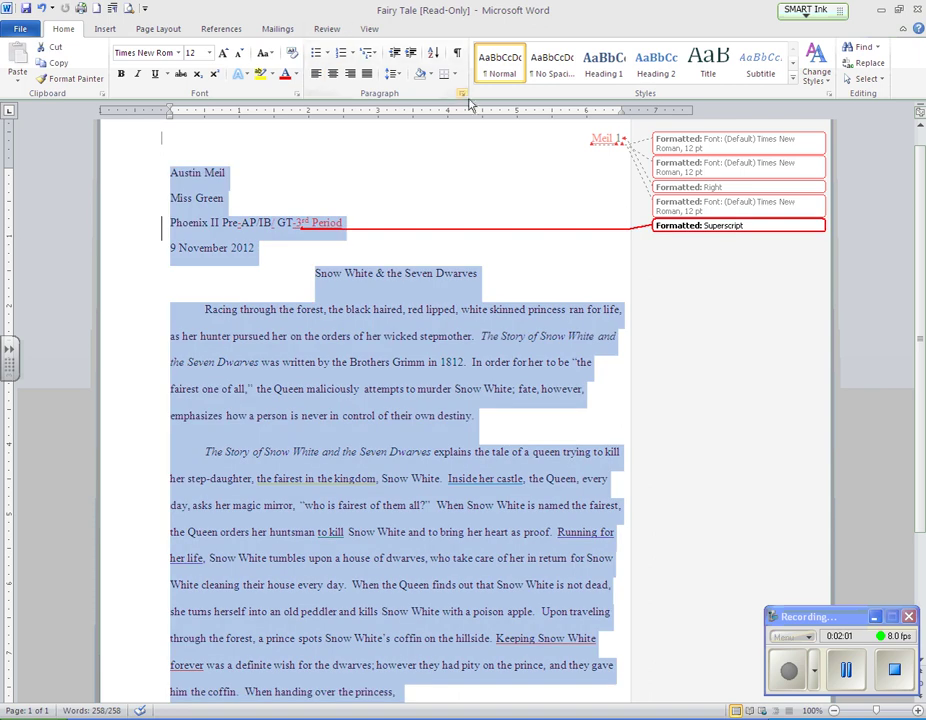
left_click(463, 95)
left_click(345, 404)
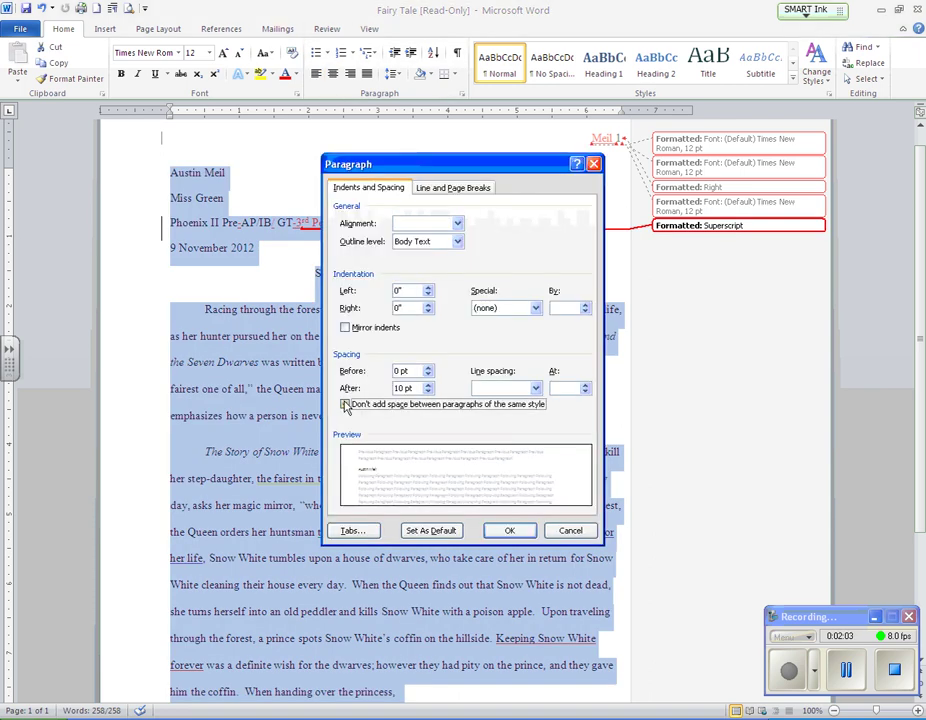
left_click(508, 531)
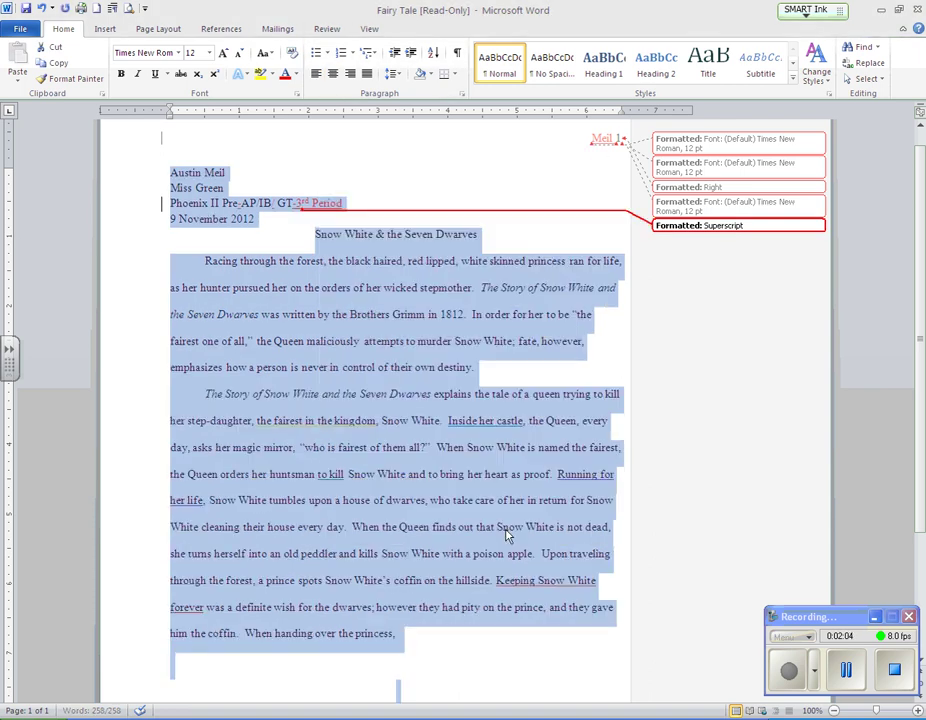
left_click(418, 289)
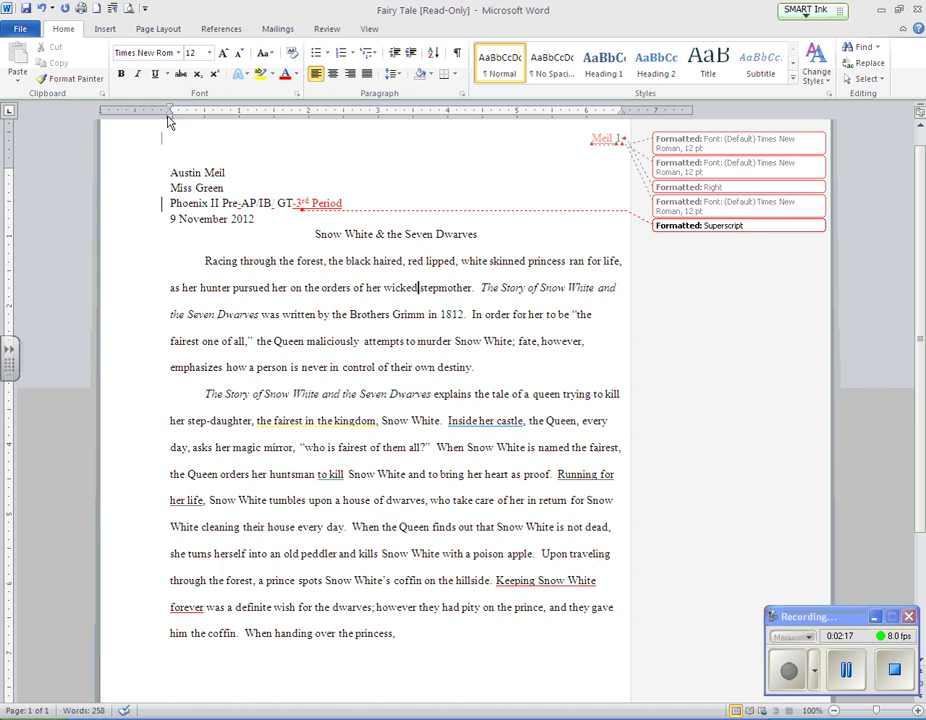
Step: Set the line spacing of the four heading lines, from student name to date, to Double
left_click_drag(168, 172, 258, 220)
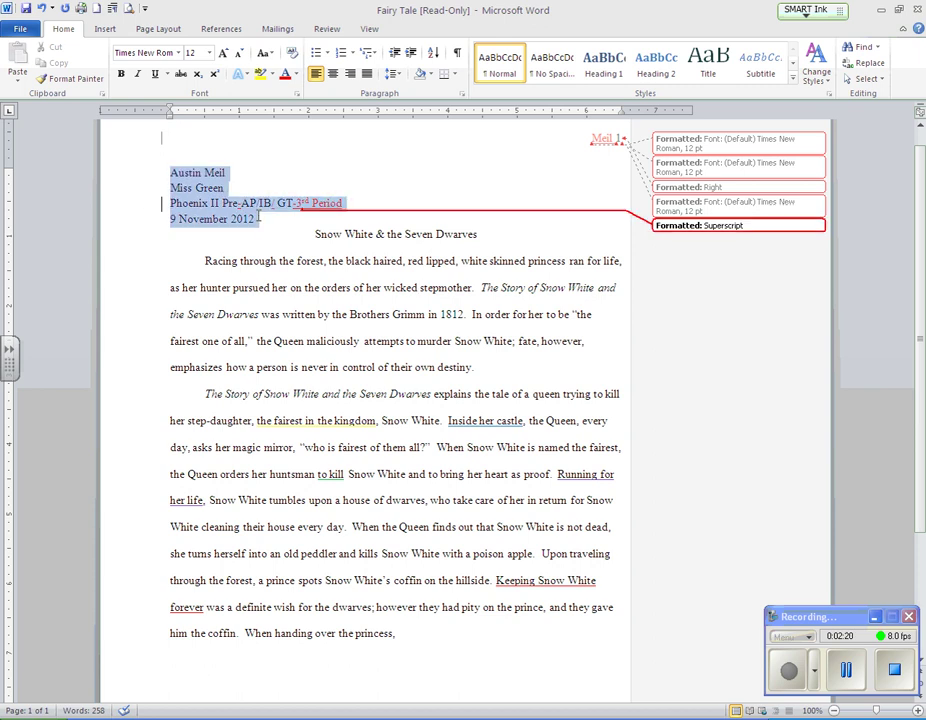
left_click(462, 93)
left_click(493, 389)
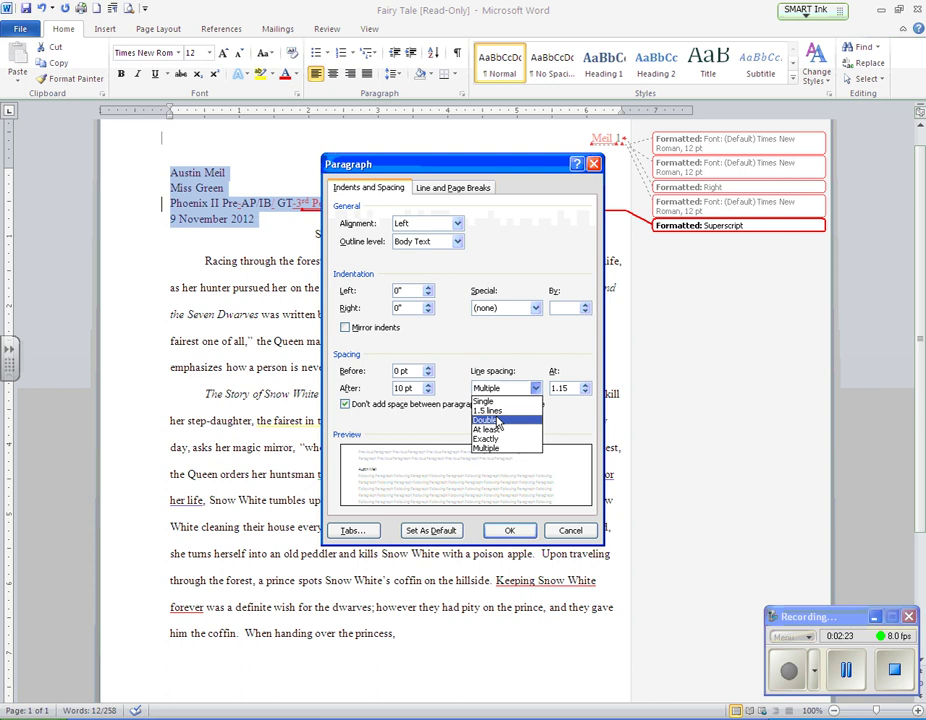
left_click(485, 420)
left_click(508, 532)
left_click(202, 205)
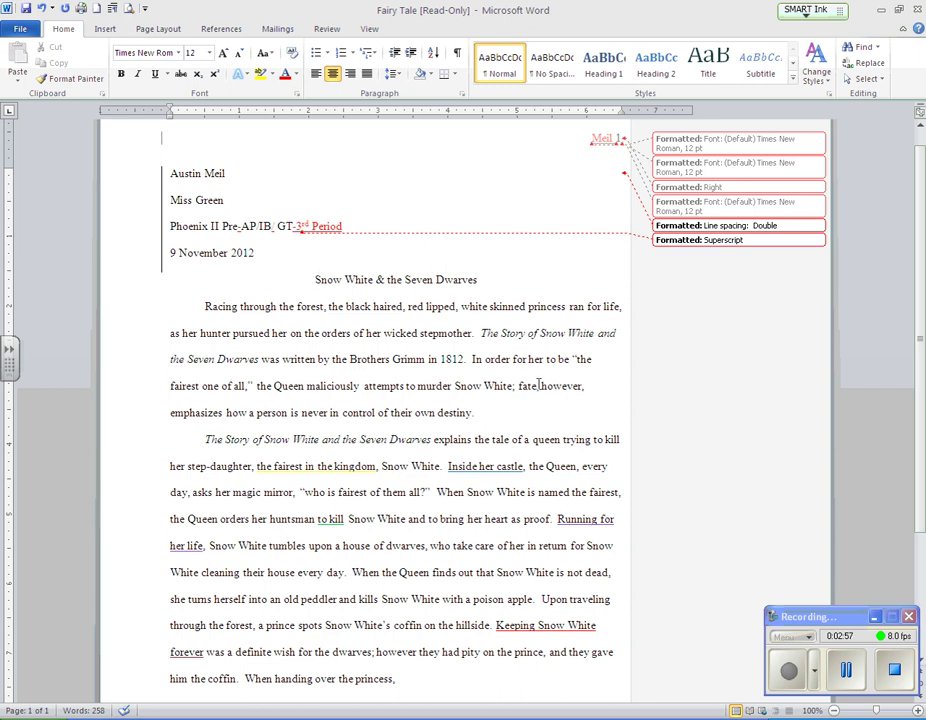
Step: In the first paragraph's last sentence, delete "fate," before "however" and insert "Grimm fate" before "emphasizes"
left_click_drag(517, 385, 543, 397)
key("Delete")
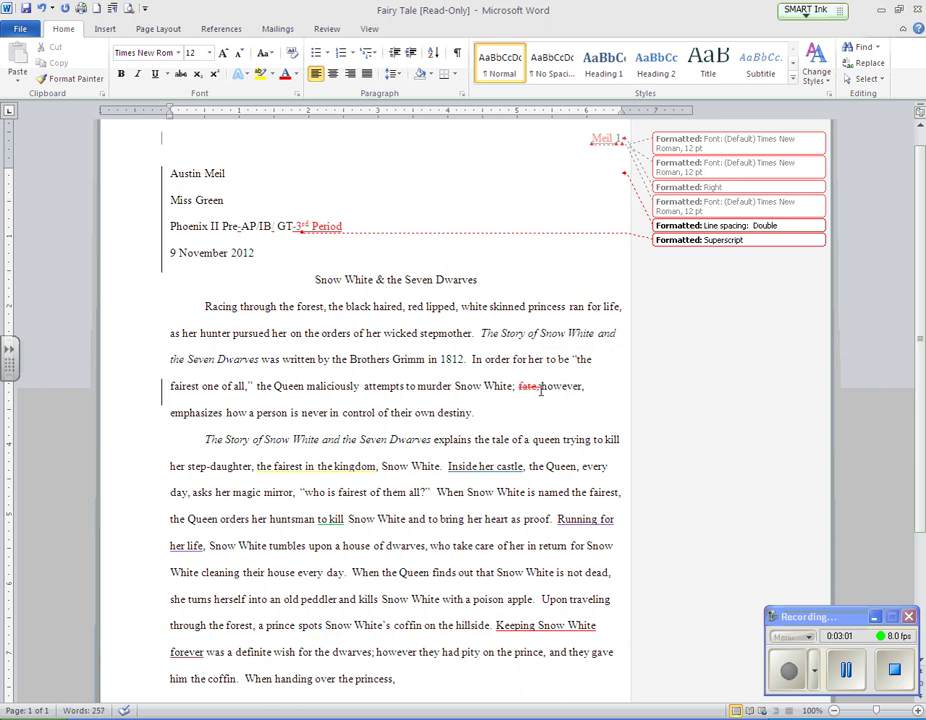
key("ctrl+Right")
type("fate")
mouse_move(593, 381)
type("Gri")
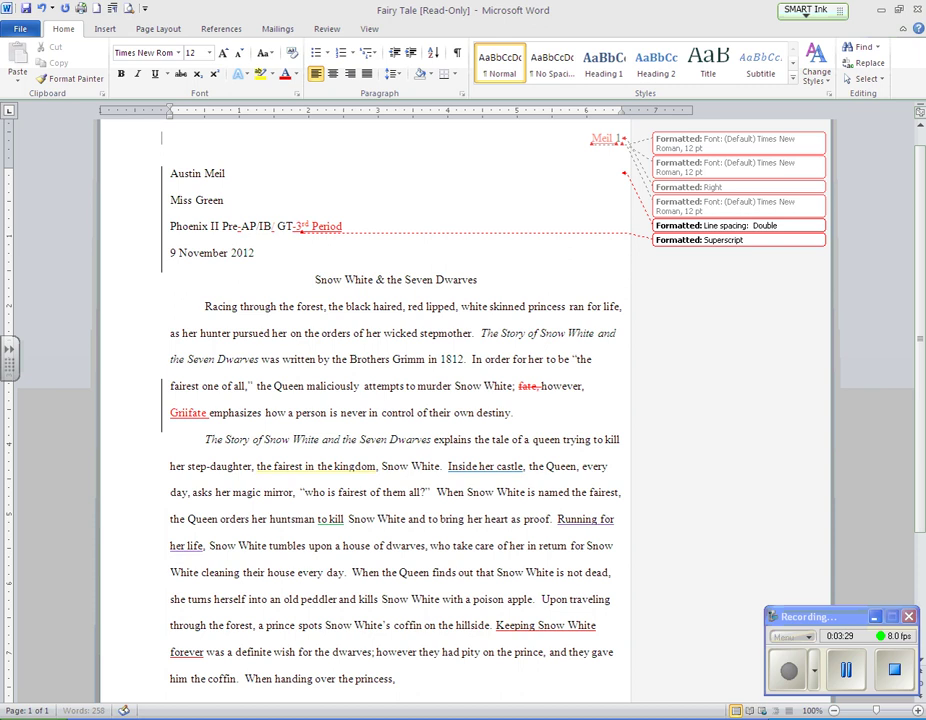
type("mm")
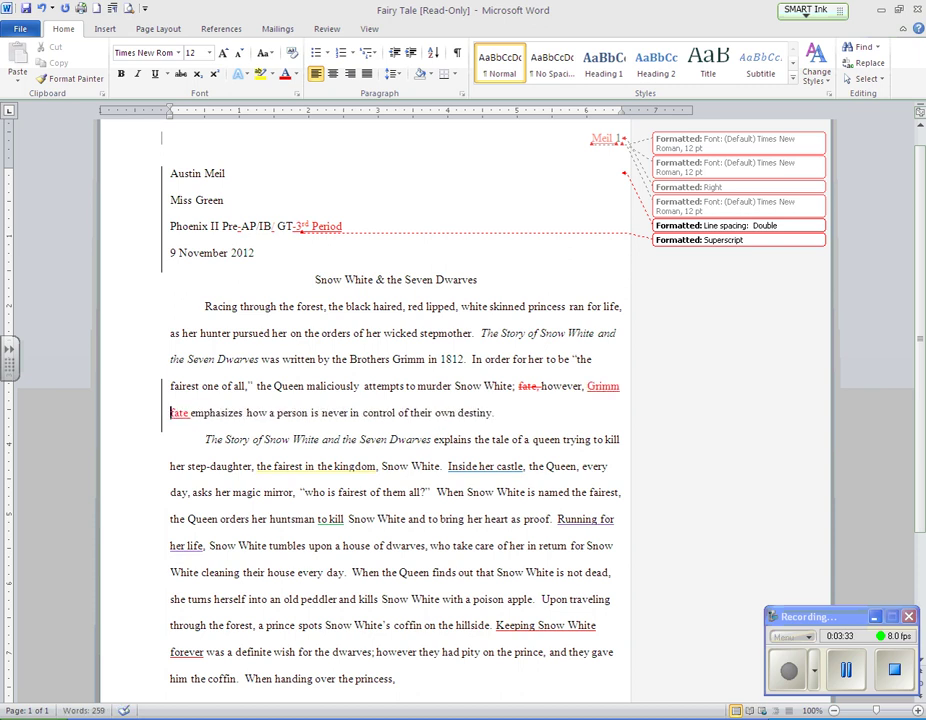
Step: Delete the inserted word "fate" before "emphasizes", keeping "Grimm" as the subject
key("Delete")
key("Delete")
key("Delete")
key("Delete")
key("Delete")
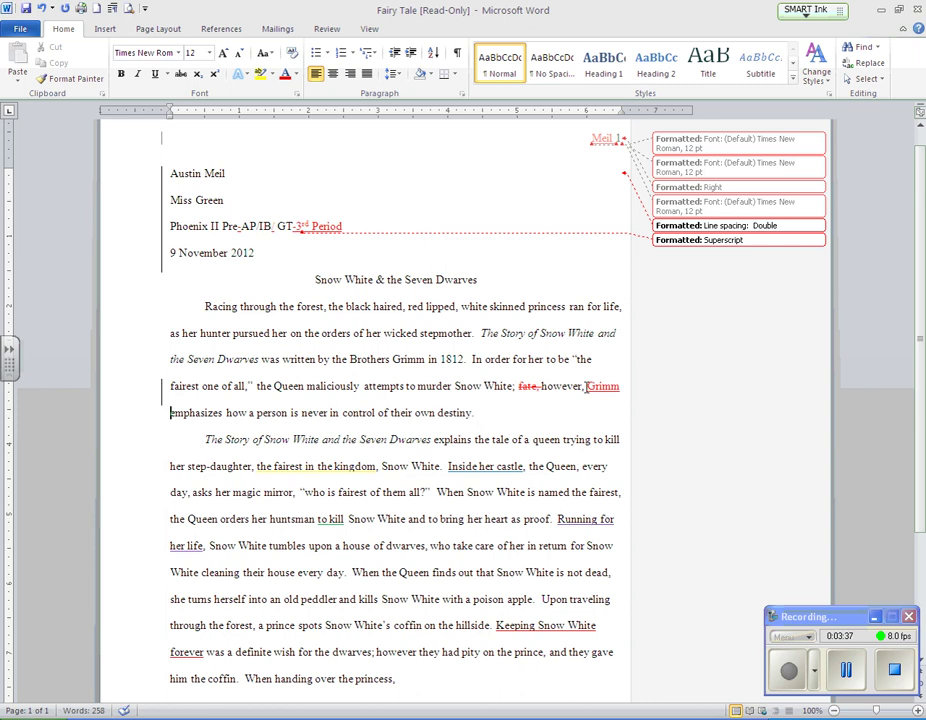
Step: Insert "because of the controlling forces of fate" after "destiny" at the end of the first paragraph
key("ctrl+Right")
key("ctrl+Right")
key("ctrl+Right")
key("Left")
key("Left")
key("Left")
key("Left")
key("Left")
key("ctrl+Right")
key("ctrl+Right")
key("ctrl+Right")
key("ctrl+Right")
key("ctrl+Right")
key("ctrl+Right")
key("ctrl+Right")
key("ctrl+Right")
key("ctrl+Right")
key("ctrl+Right")
key("ctrl+Right")
type("b")
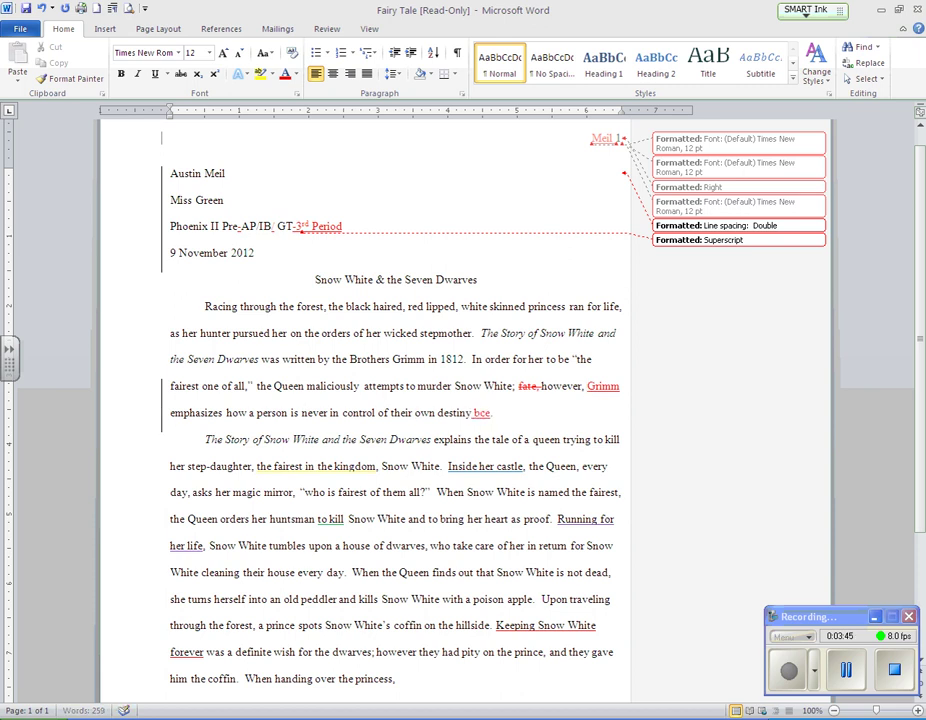
type("ecause of the controlling forces of fate")
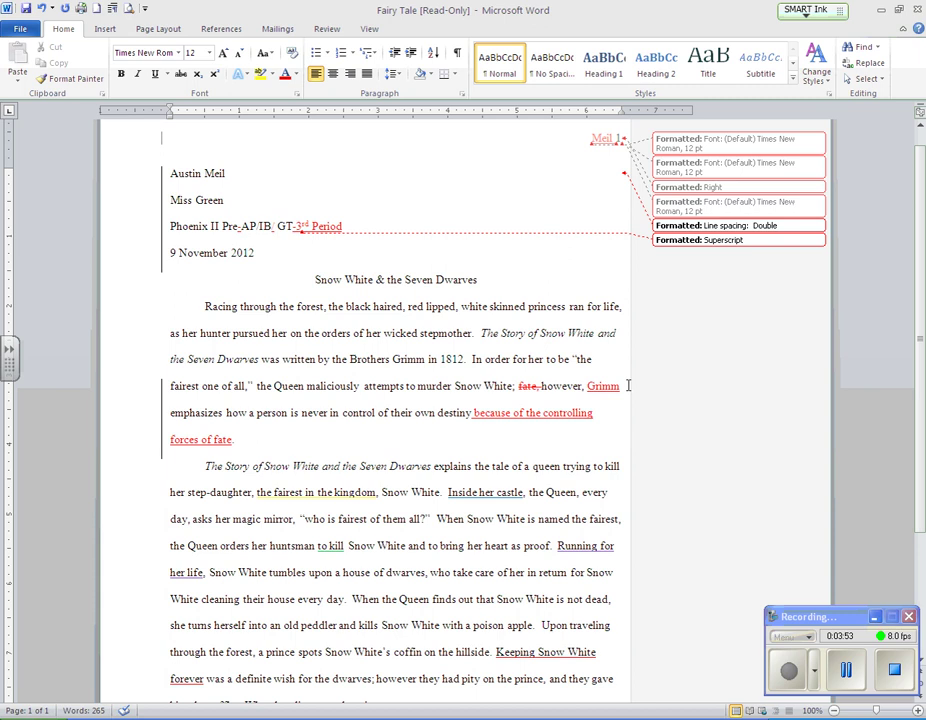
Step: Replace the italic story title at the start of the second paragraph with "The fairytale" in regular, non-italic text
scroll(540, 386, "down", 1)
scroll(540, 386, "down", 1)
left_click_drag(204, 398, 433, 398)
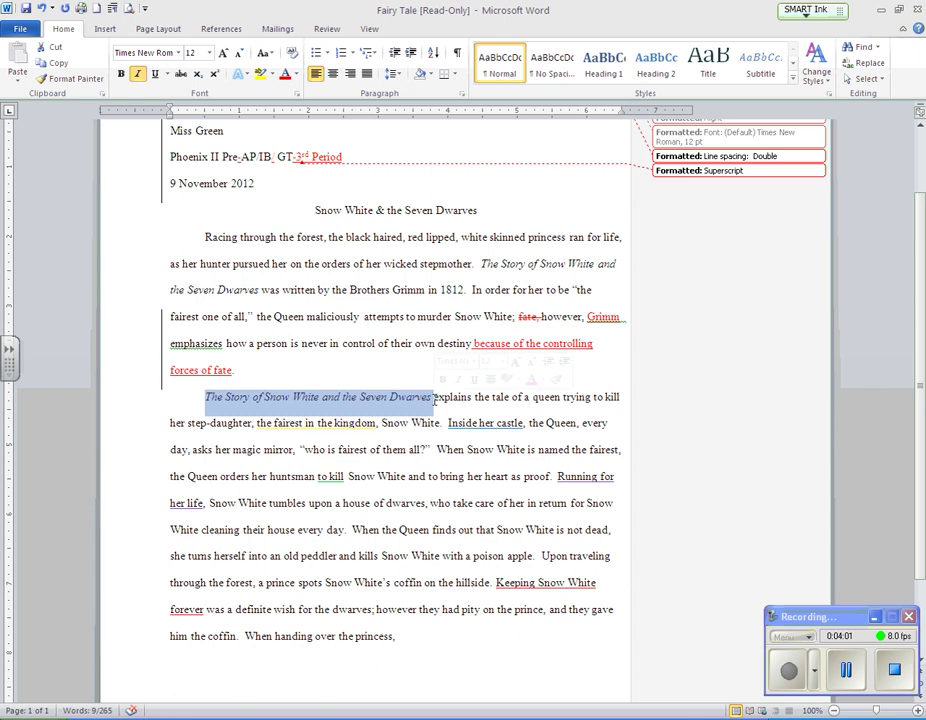
type("The")
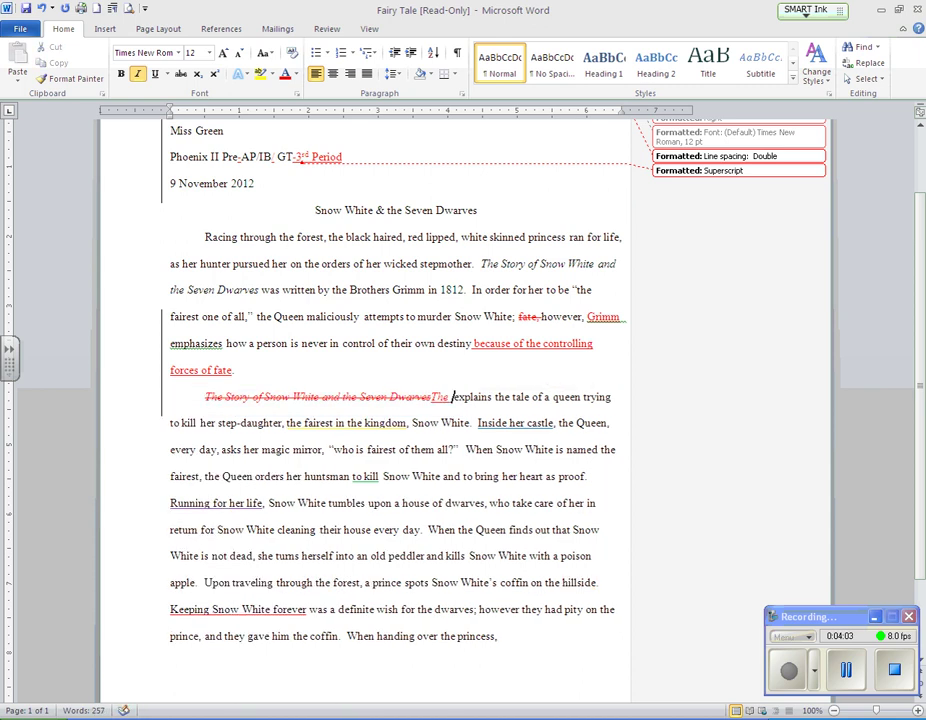
key("BackSpace")
key("BackSpace")
key("BackSpace")
key("BackSpace")
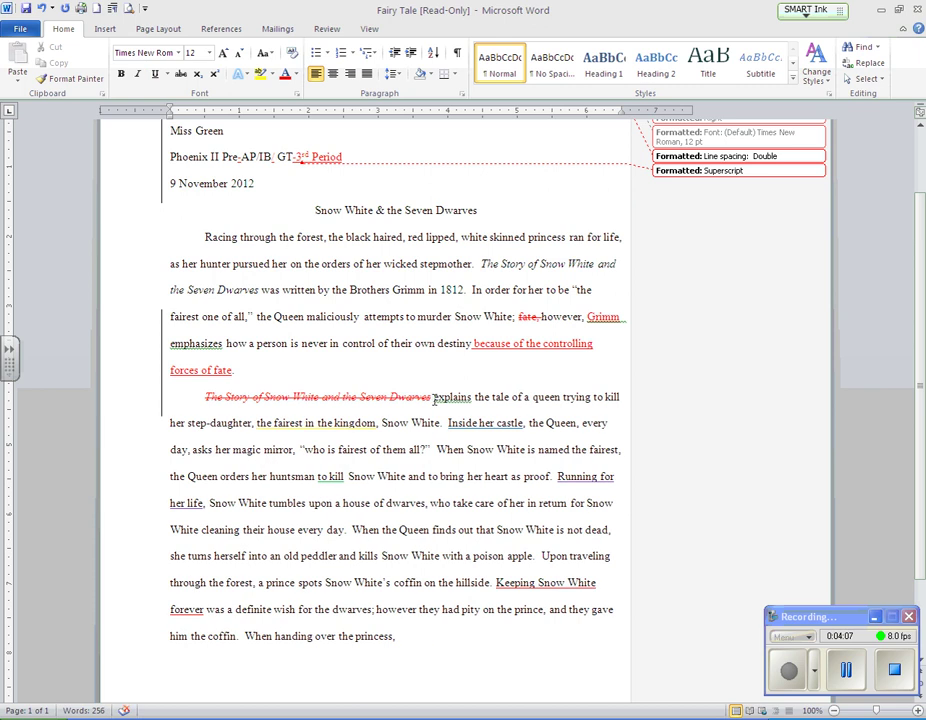
type("The ")
type("fairyt")
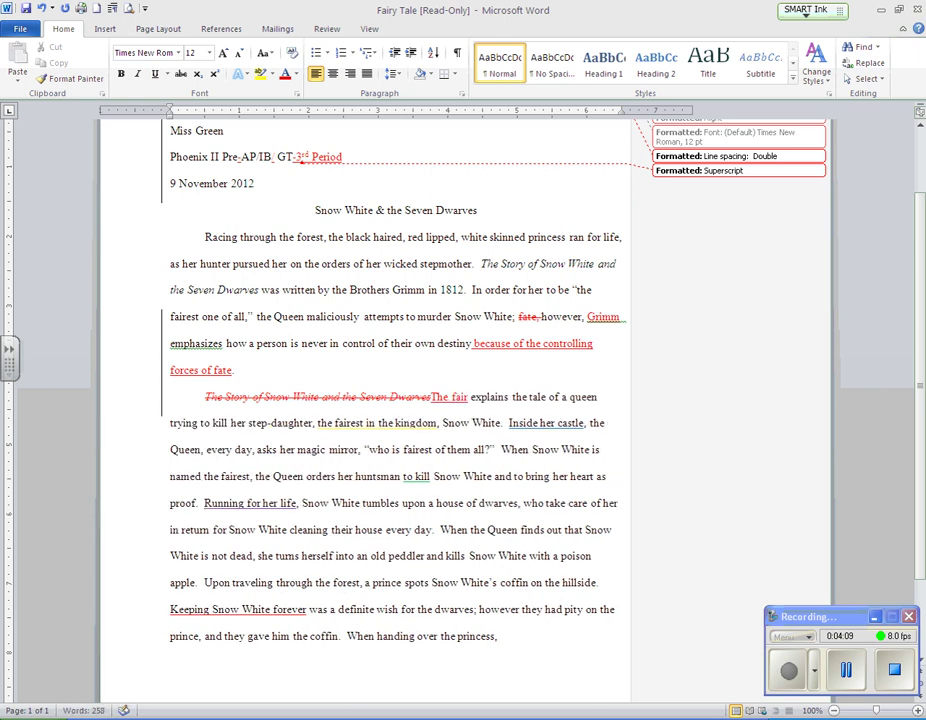
type("ale")
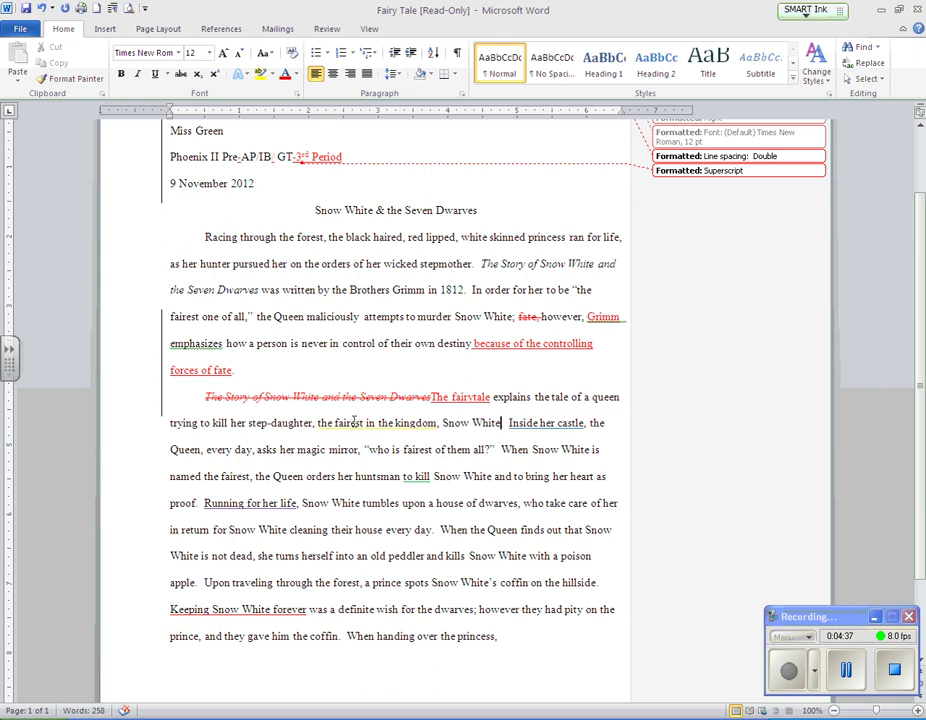
type(".")
type(".")
scroll(355, 420, "down", 2)
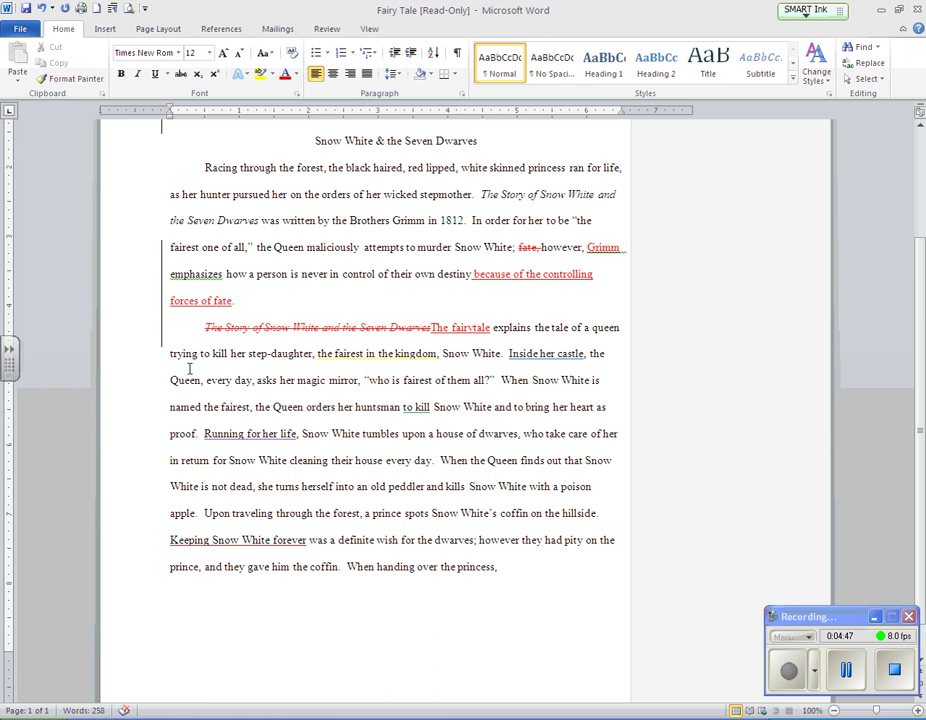
key("BackSpace")
type(".")
left_click(438, 463)
scroll(400, 360, "up", 3)
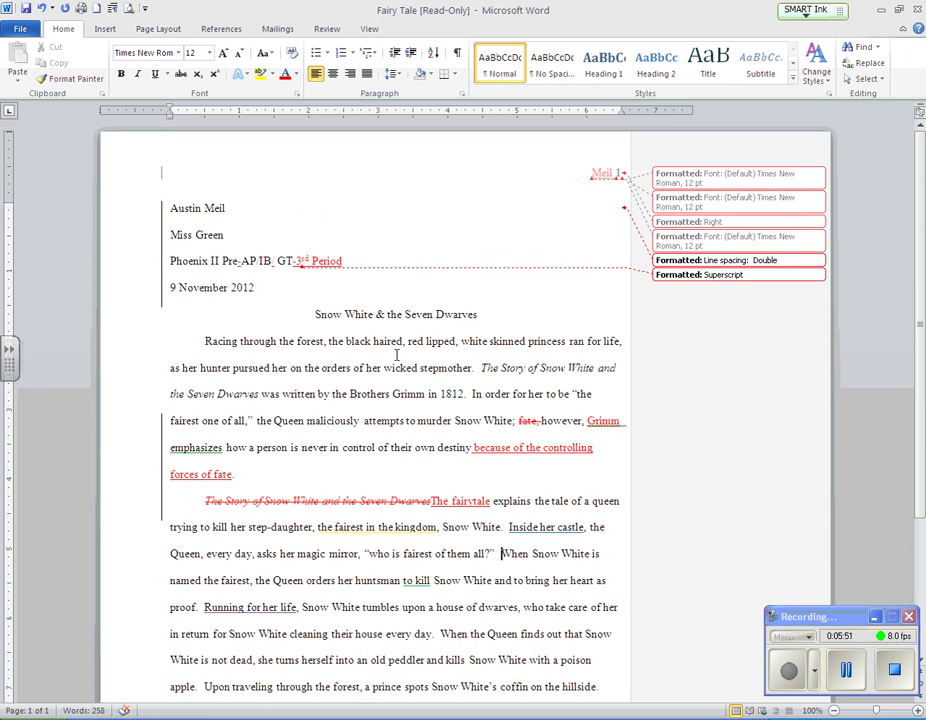